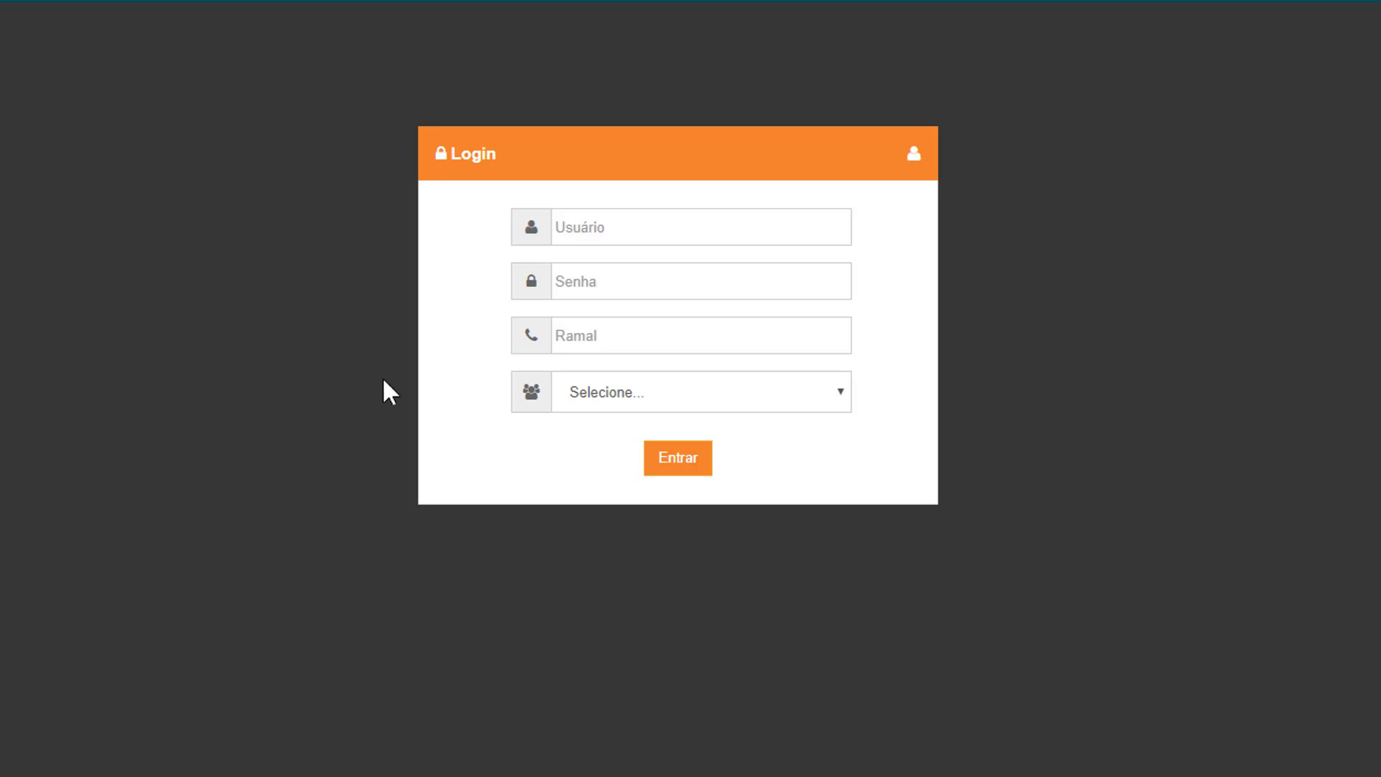
Step: Enter the agent's username, password and extension in the login form
left_click(591, 238)
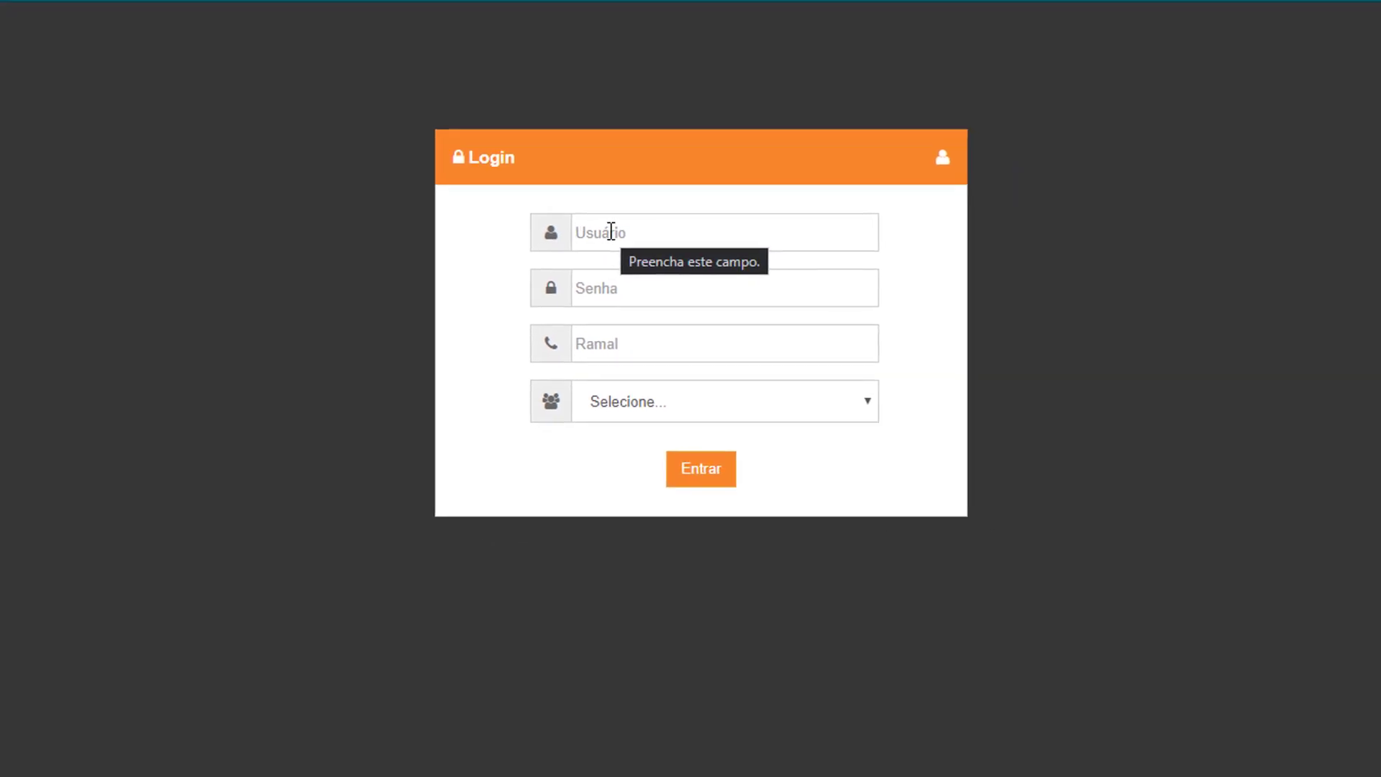
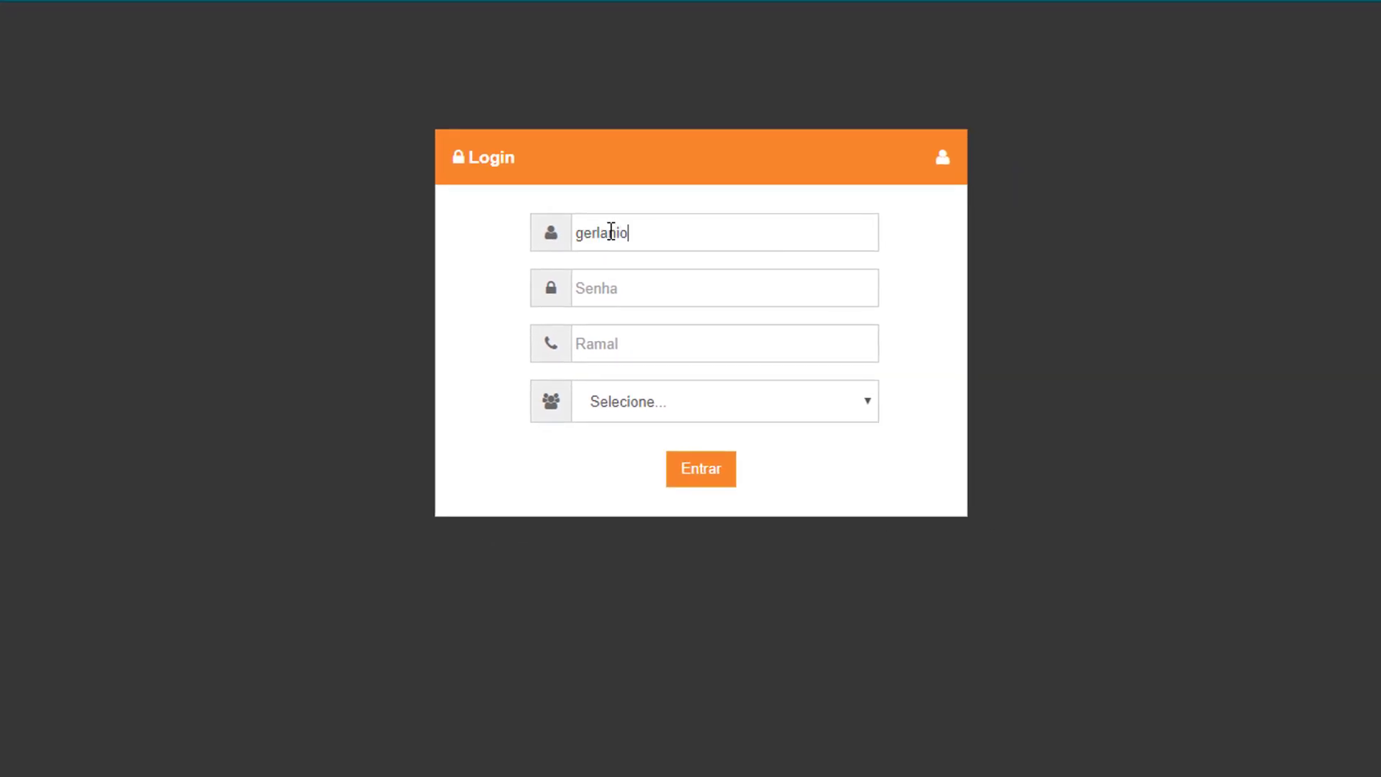
key("Tab")
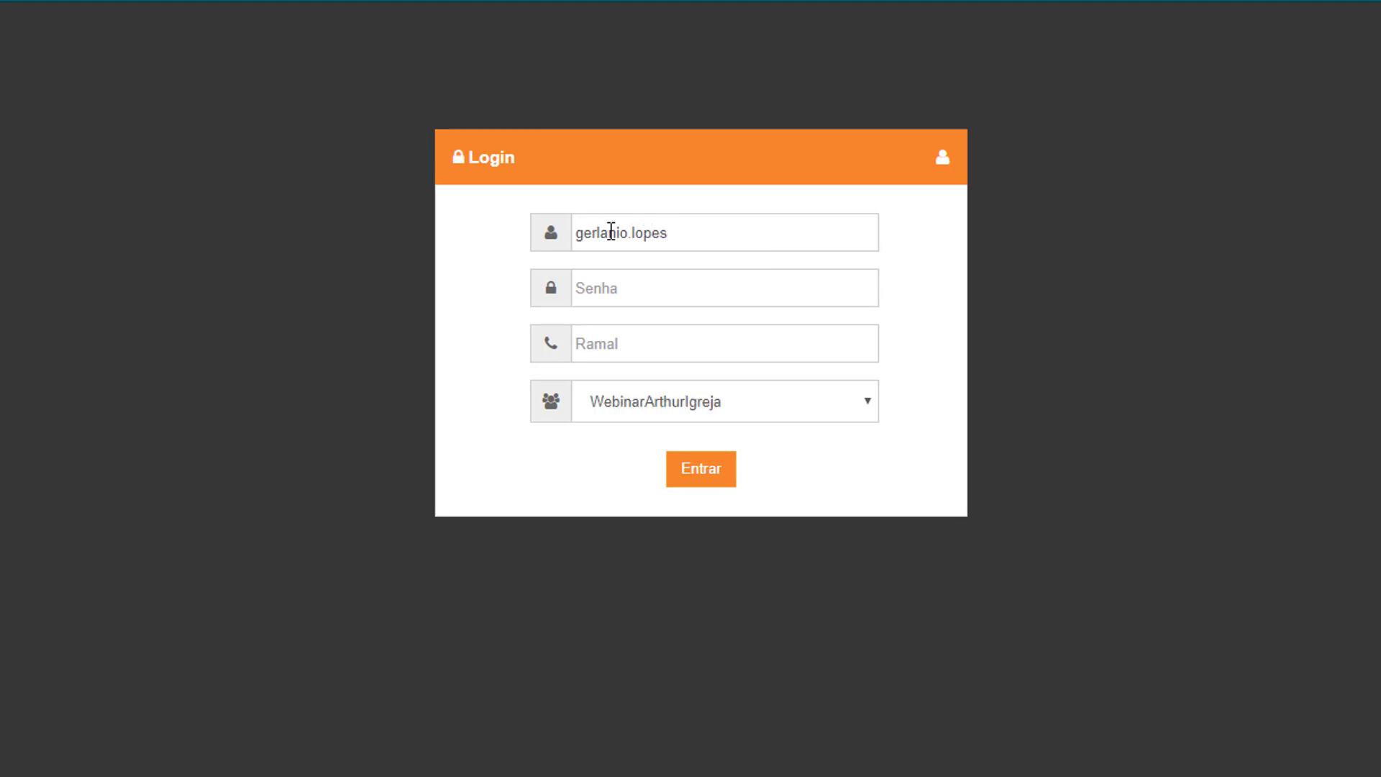
type("******")
key("Tab")
type("8147")
Step: Choose the webinar group under Selecione and submit the login with Entrar
left_click(698, 404)
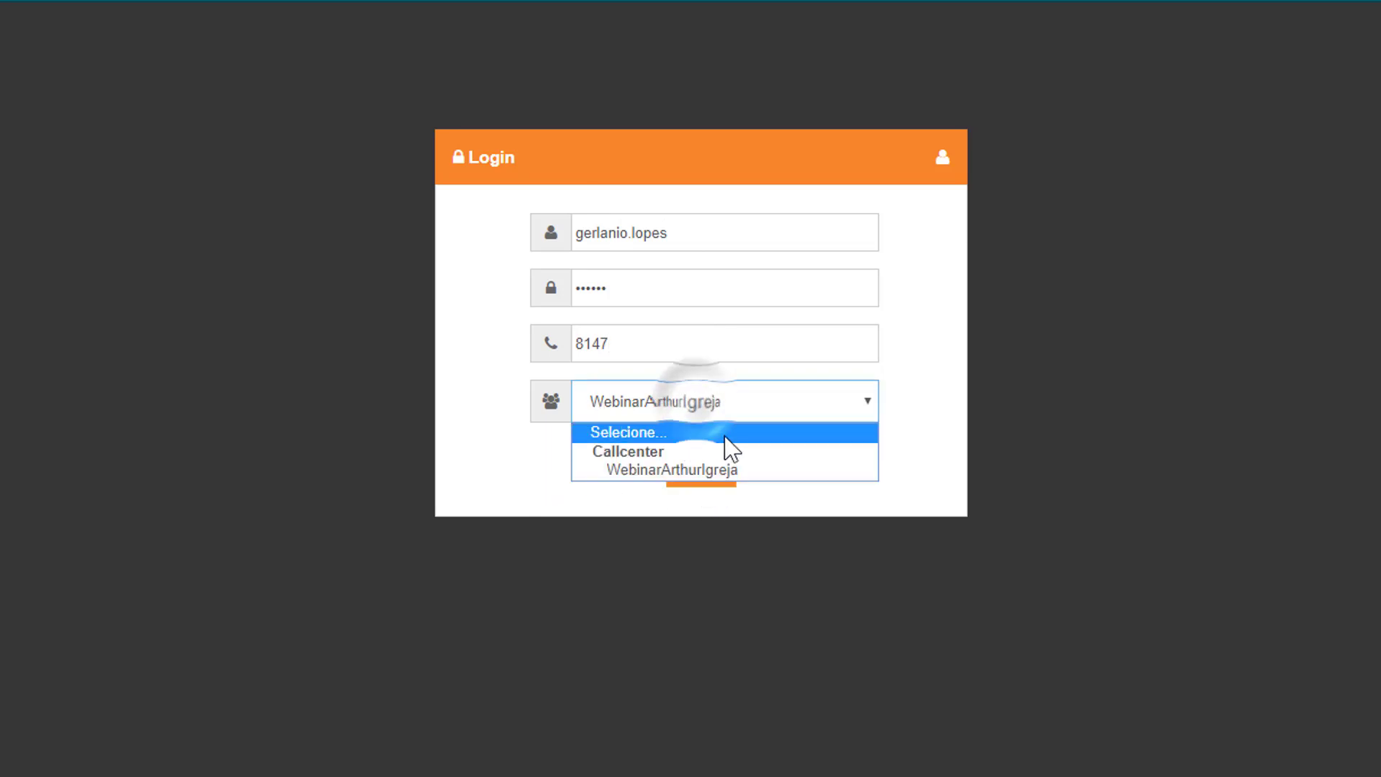
left_click(626, 469)
left_click(700, 464)
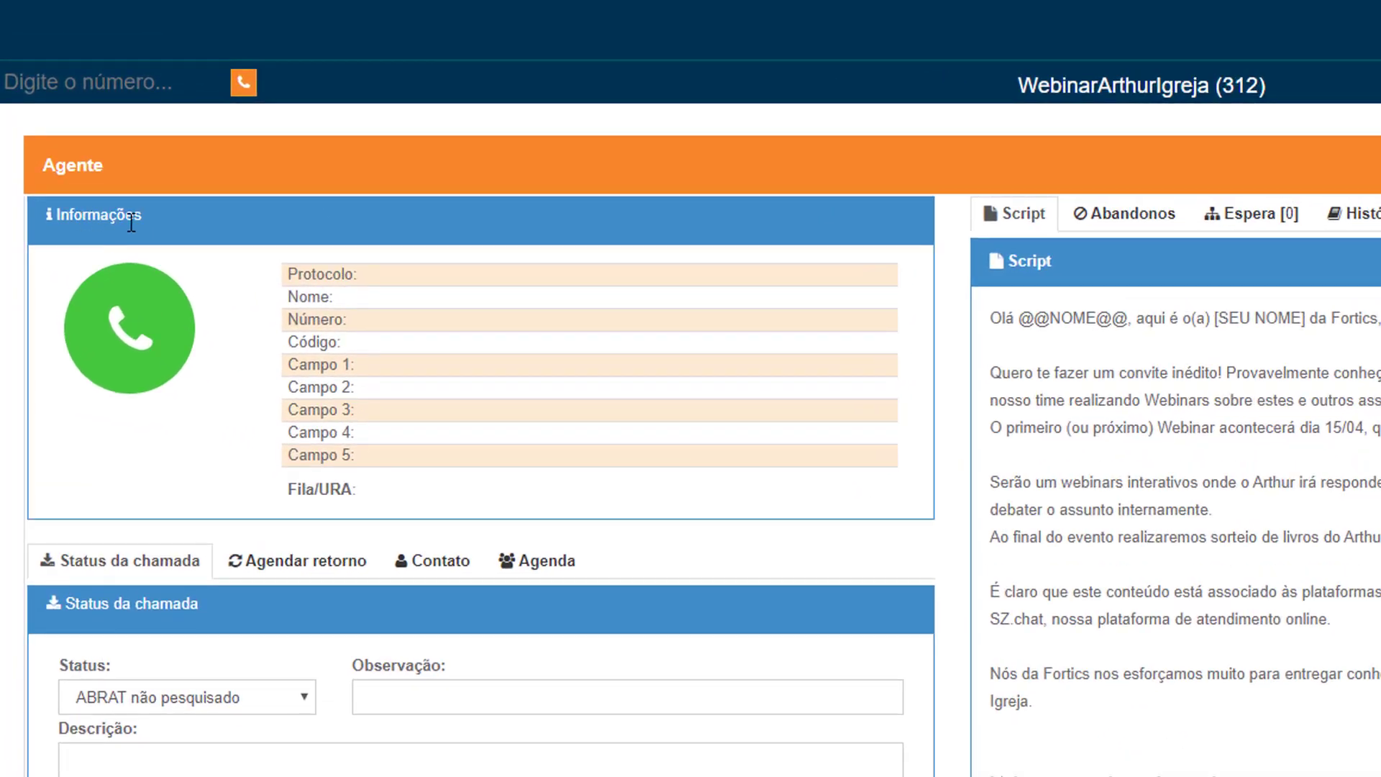
Step: Highlight the Informações call-information heading in the loaded agent console
double_click(119, 203)
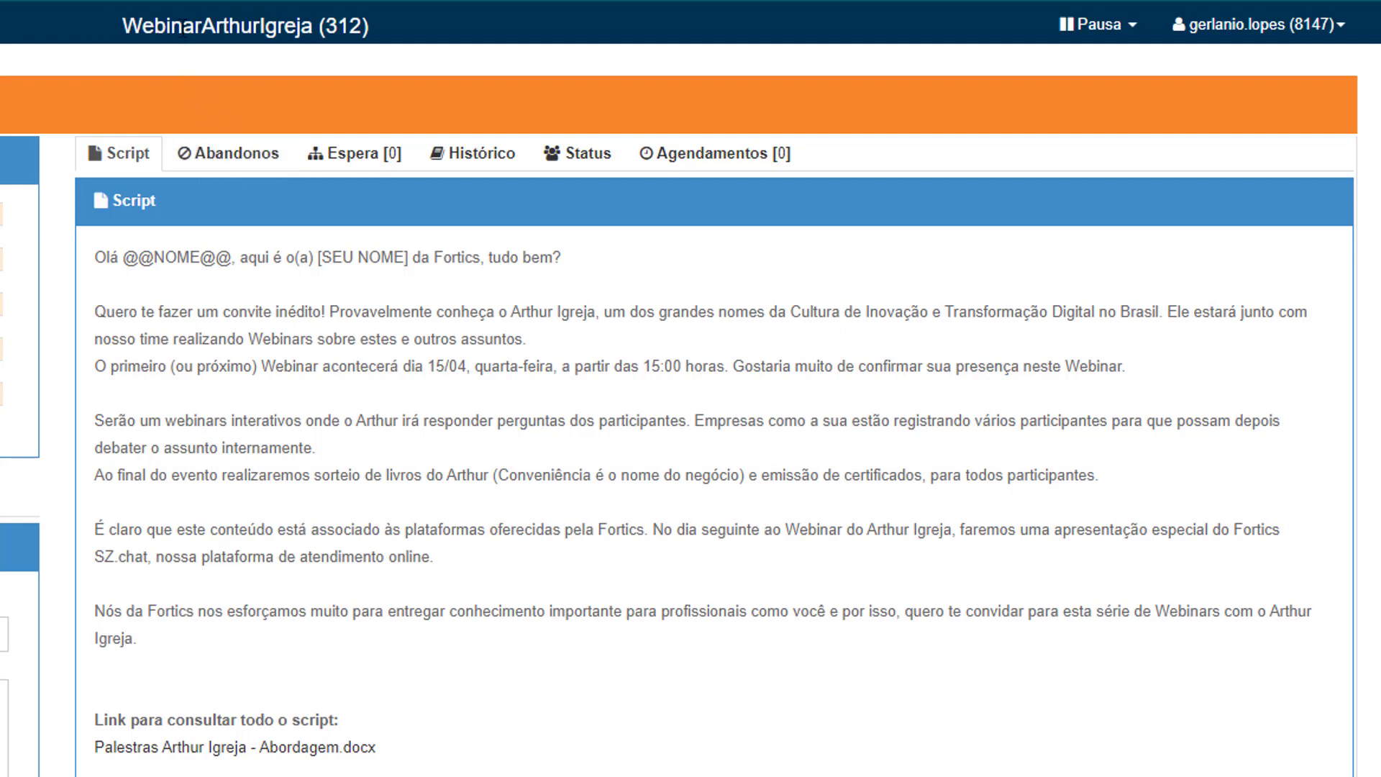
left_click_drag(120, 25, 369, 29)
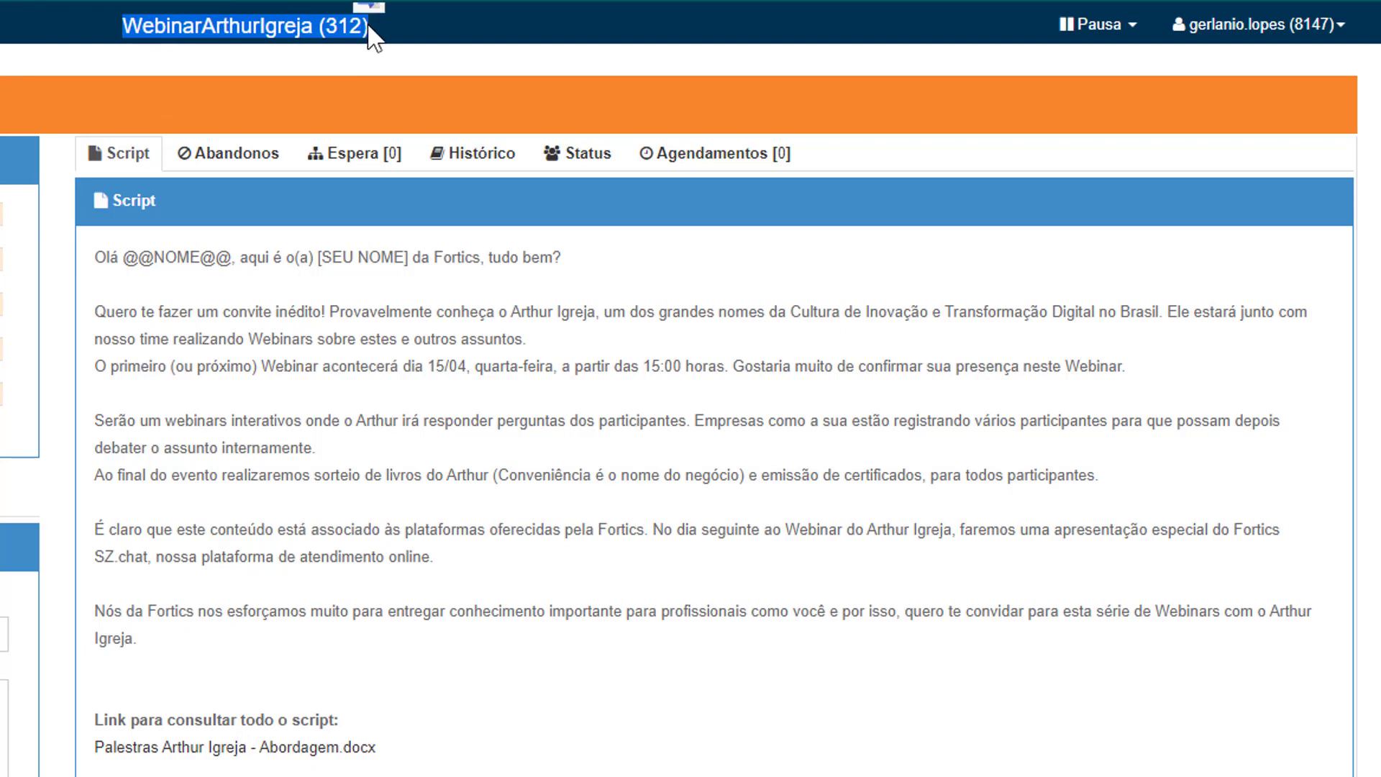
double_click(329, 29)
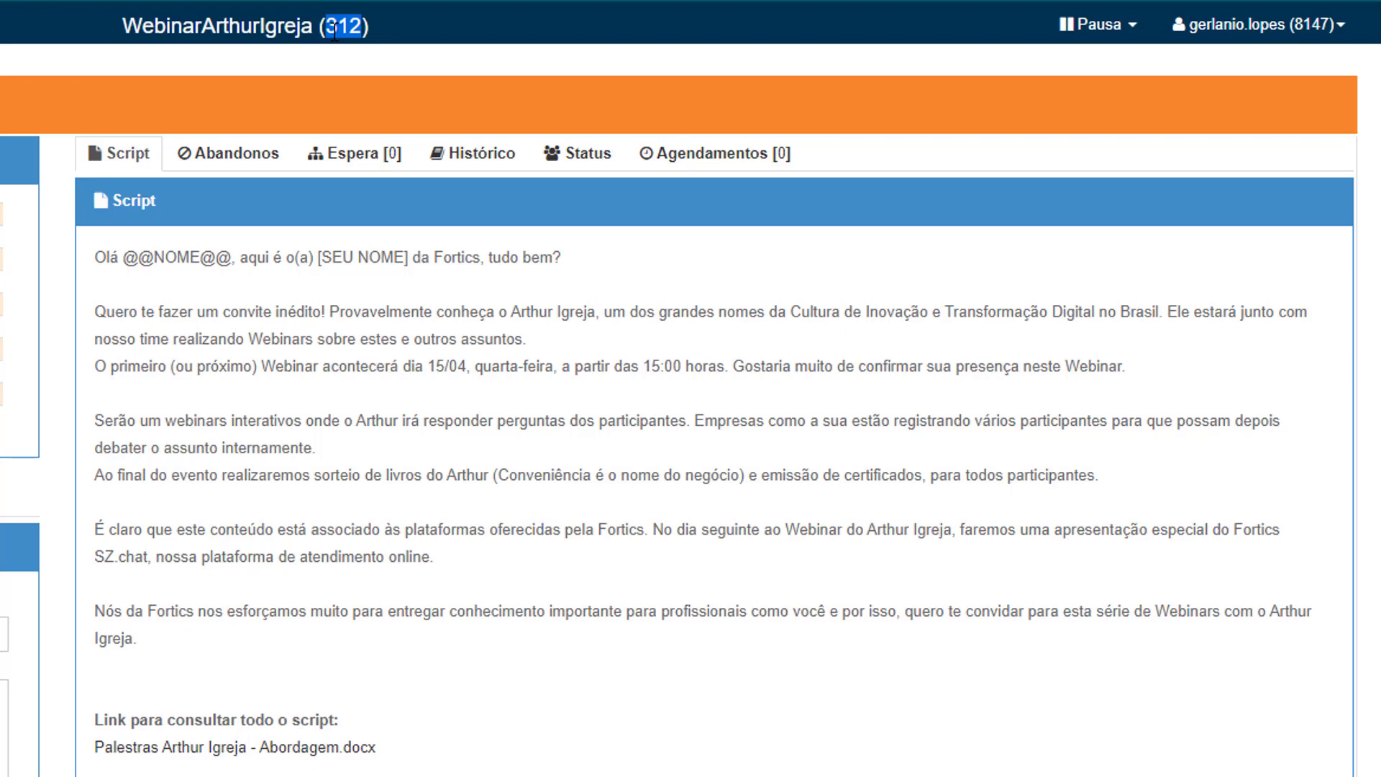
left_click(245, 153)
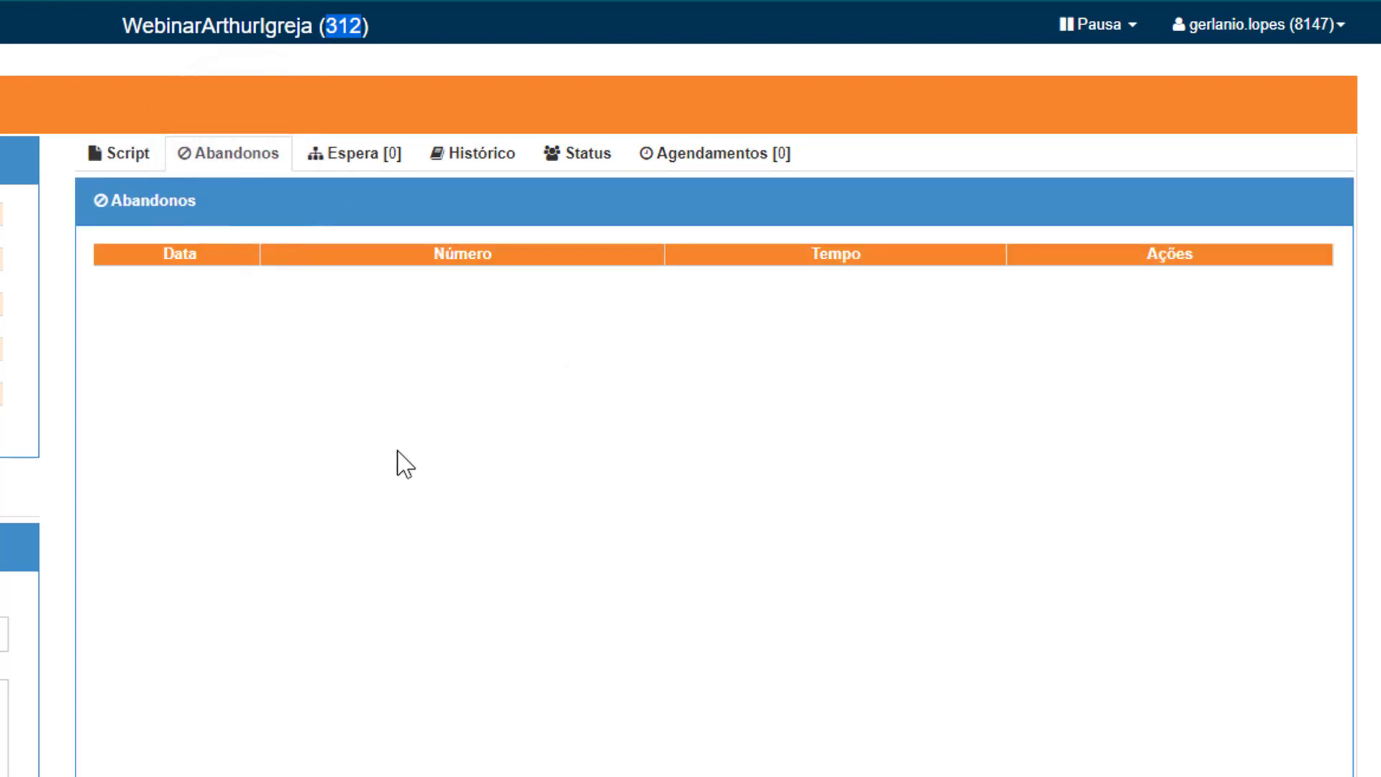
left_click(336, 169)
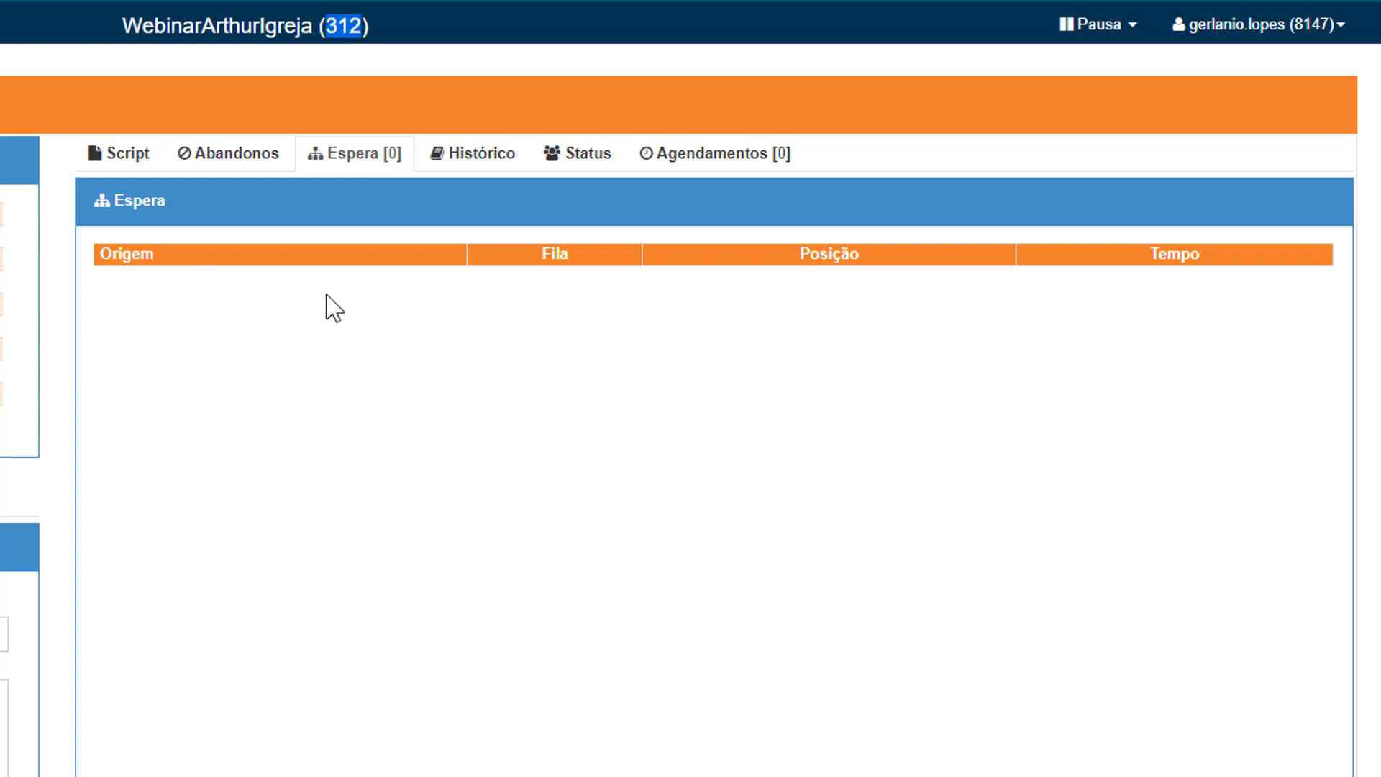
left_click(448, 169)
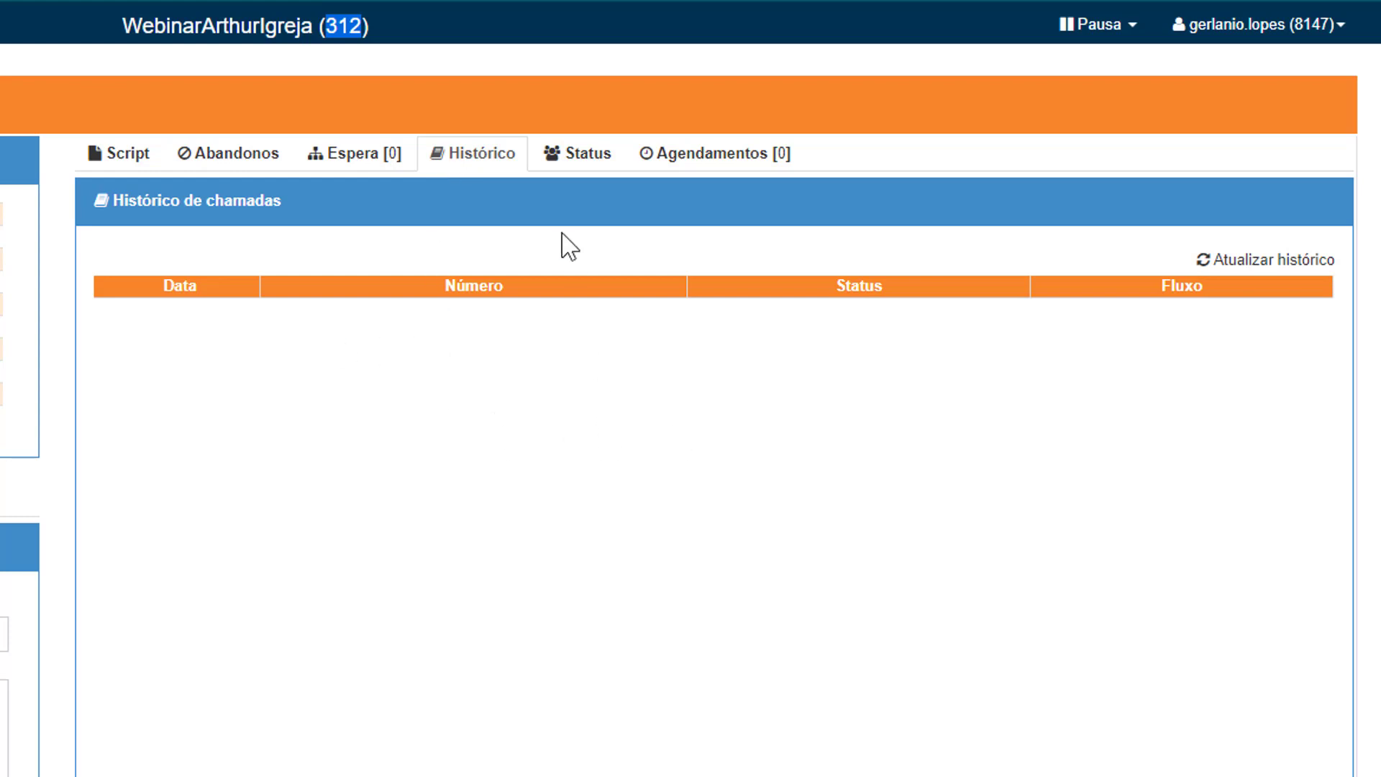
left_click(577, 168)
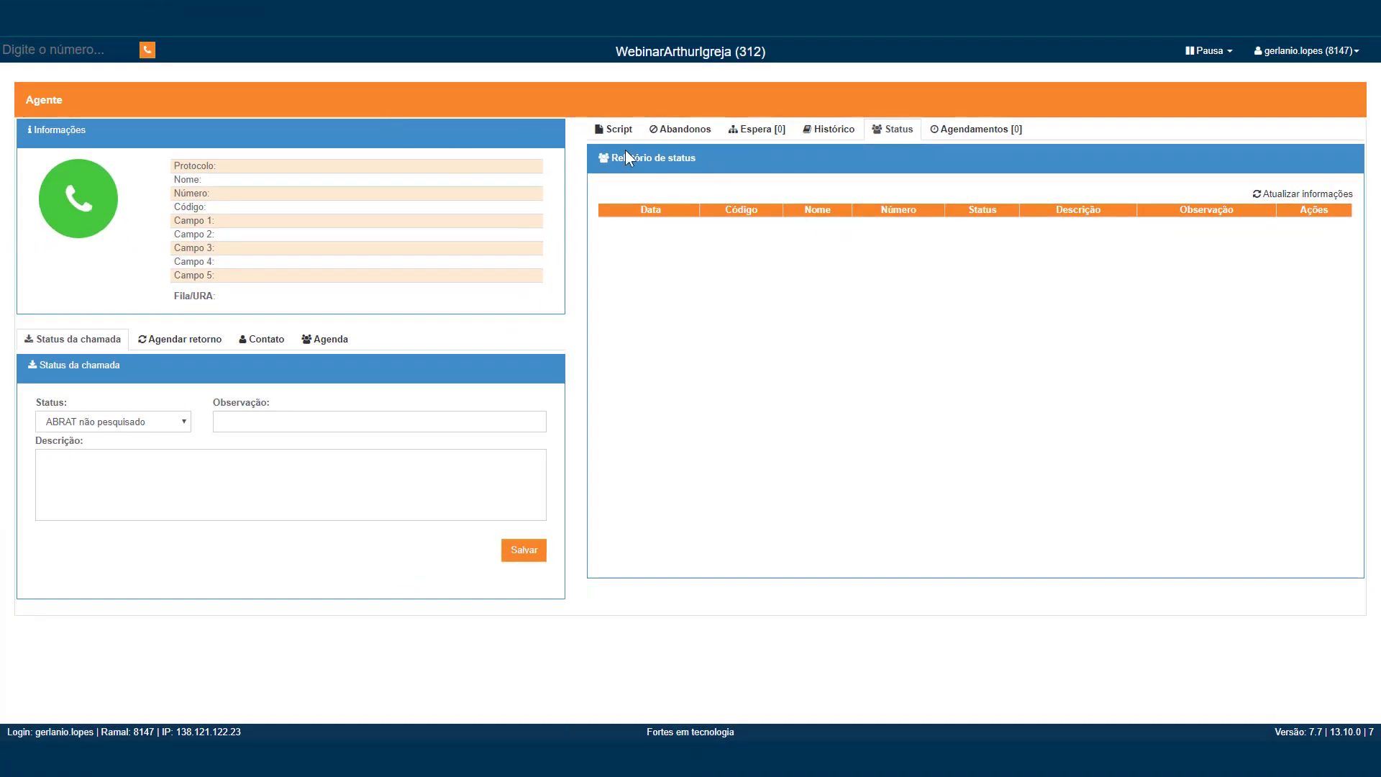
left_click(616, 130)
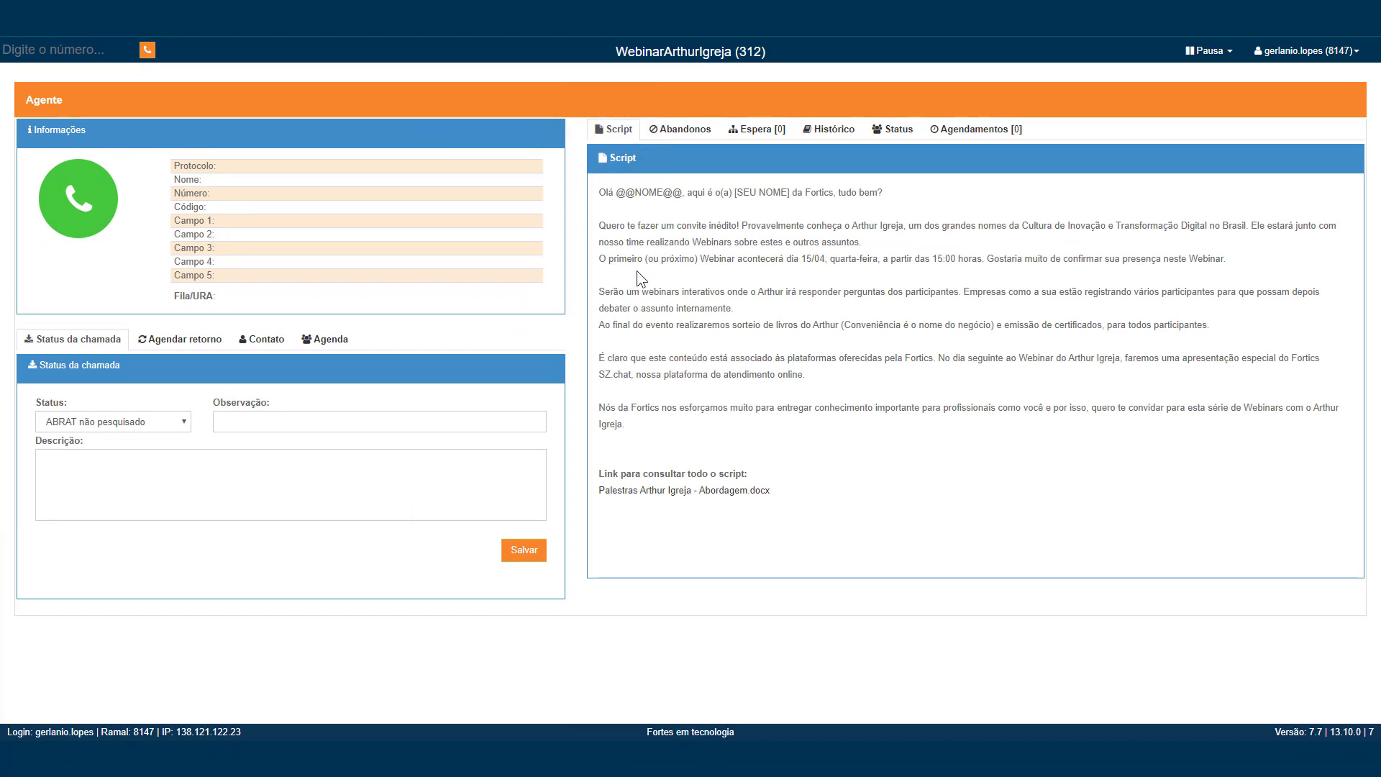
left_click(1198, 51)
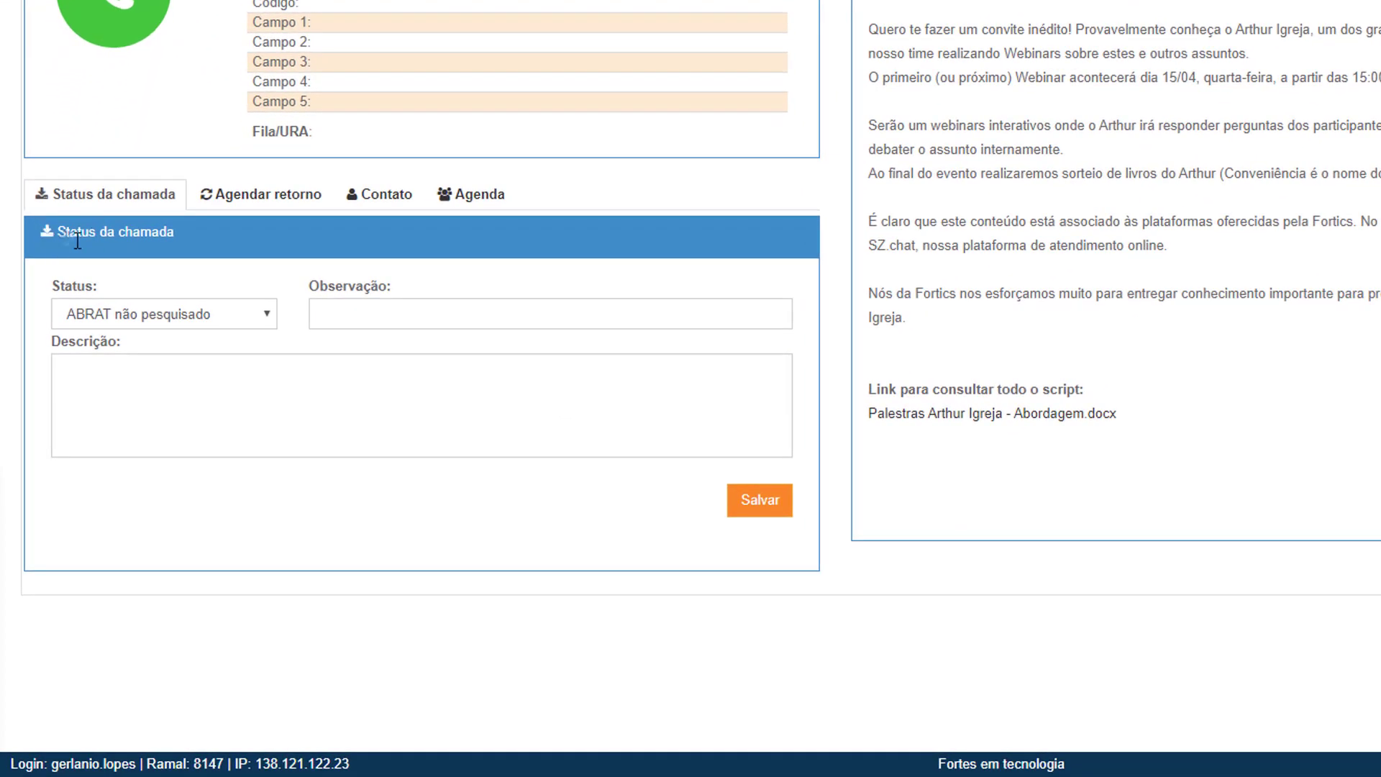
triple_click(77, 239)
left_click(208, 313)
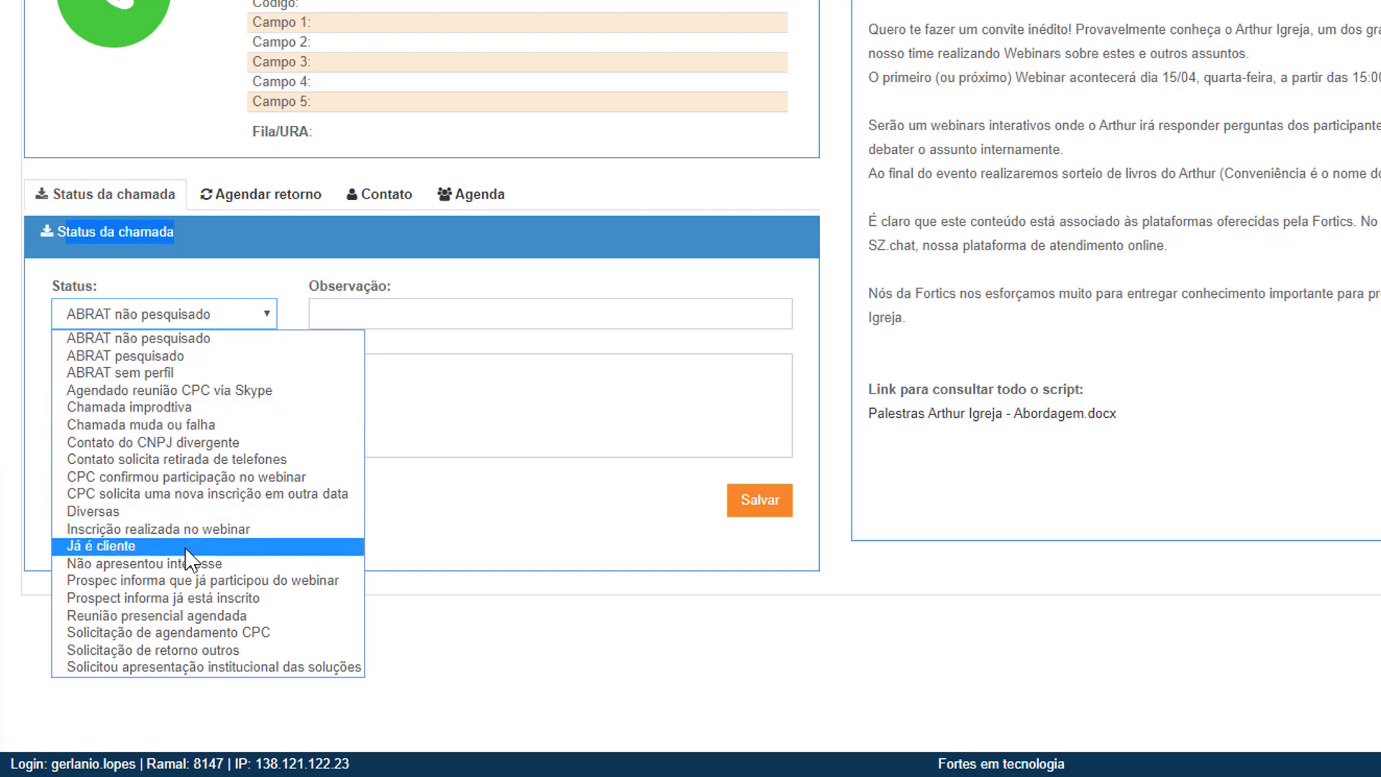
left_click(448, 351)
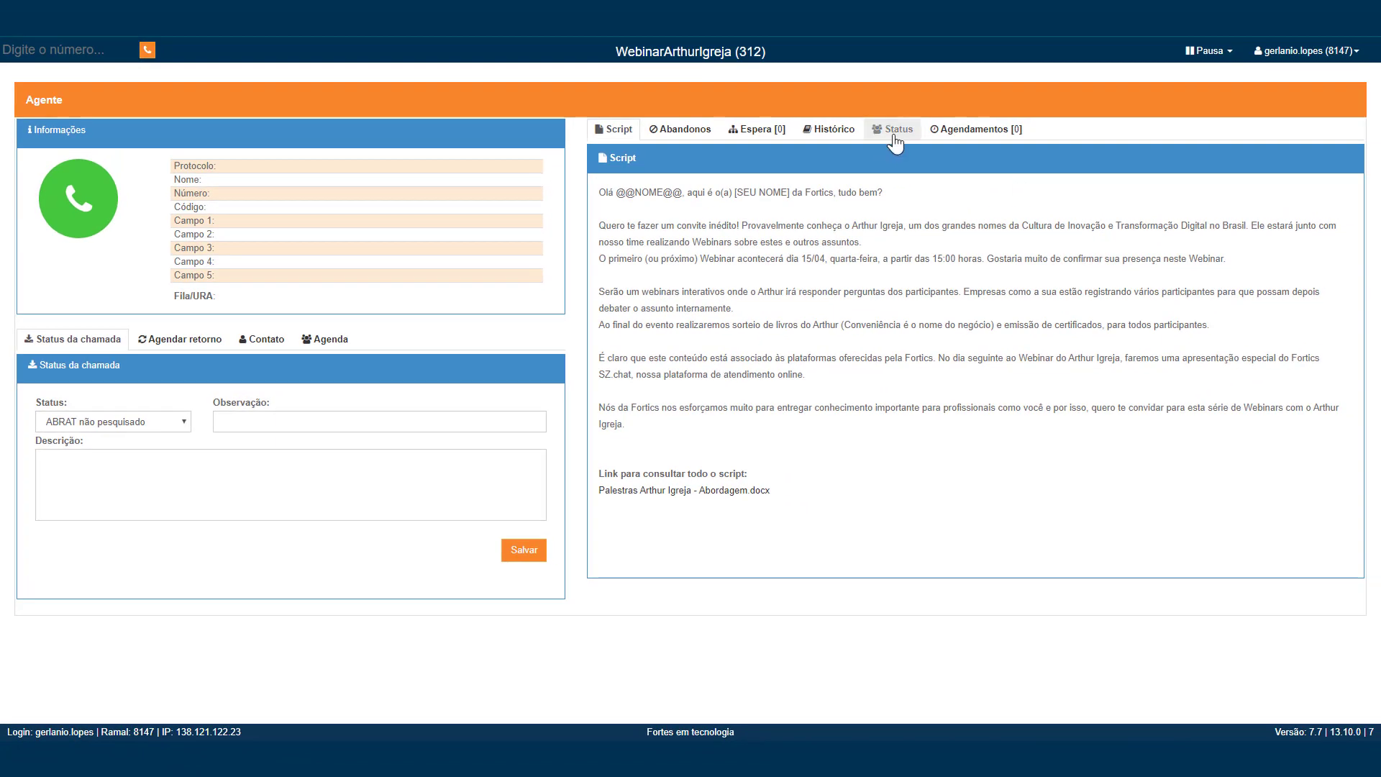
Step: Check the empty Status report, then view the empty Agendamentos [0] callbacks list
left_click(894, 137)
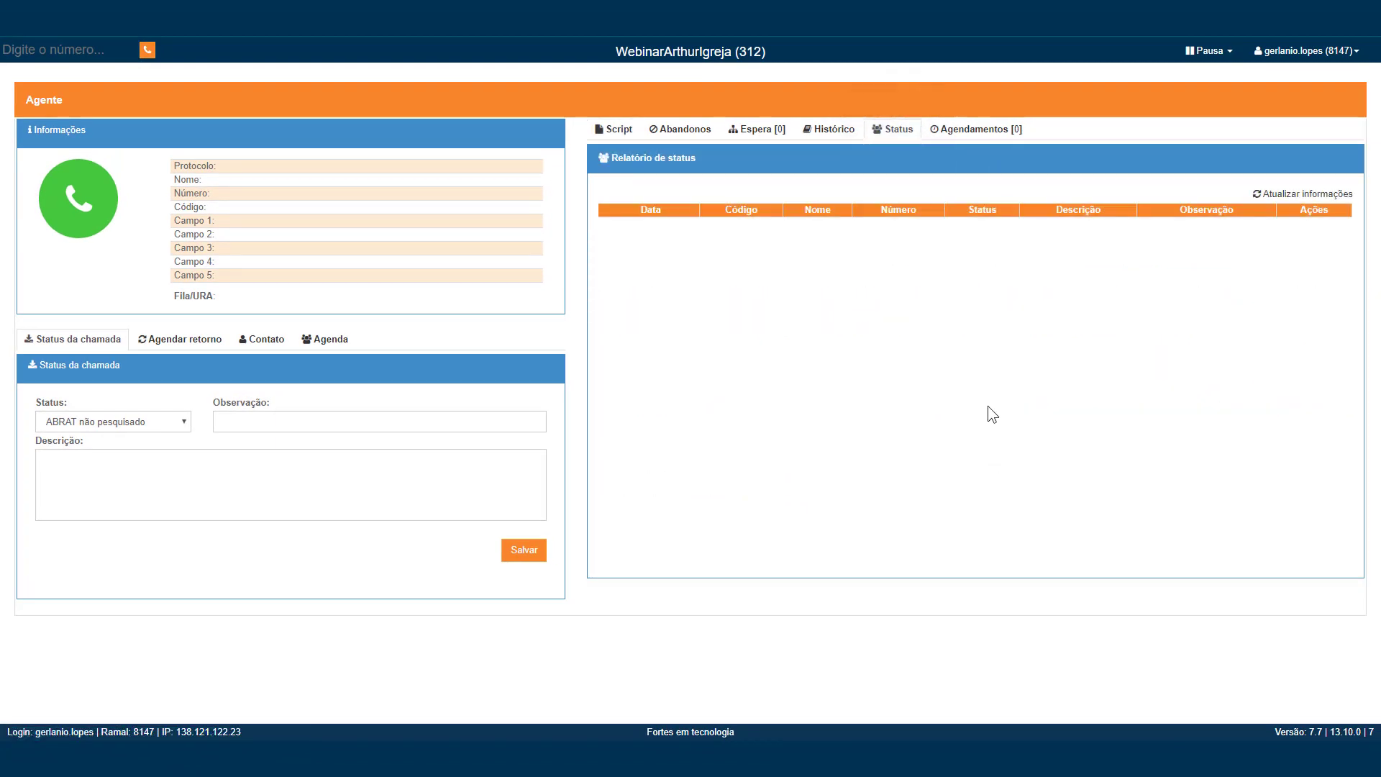
left_click(981, 142)
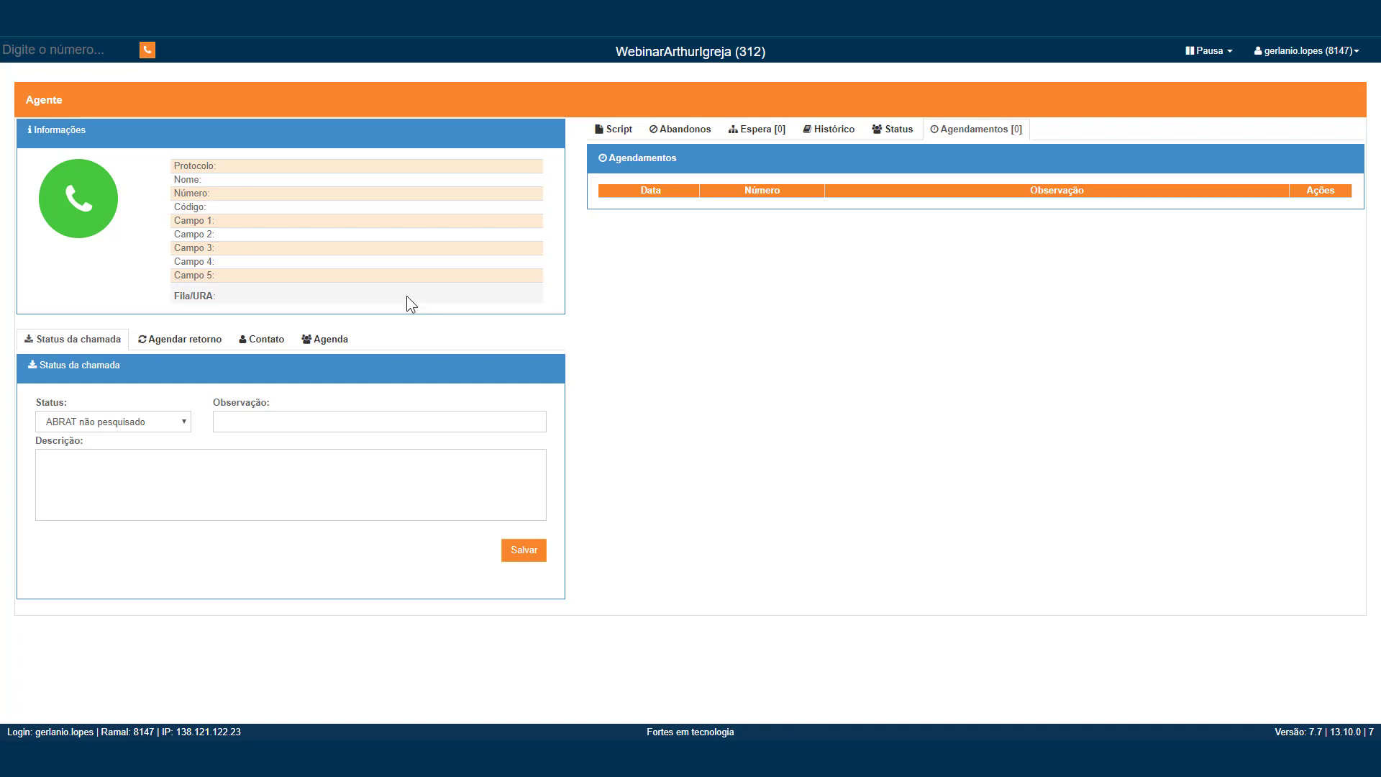
Step: Show the Agendar retorno callback form, prefilled with 07/04/2020 at 12:17
left_click(182, 336)
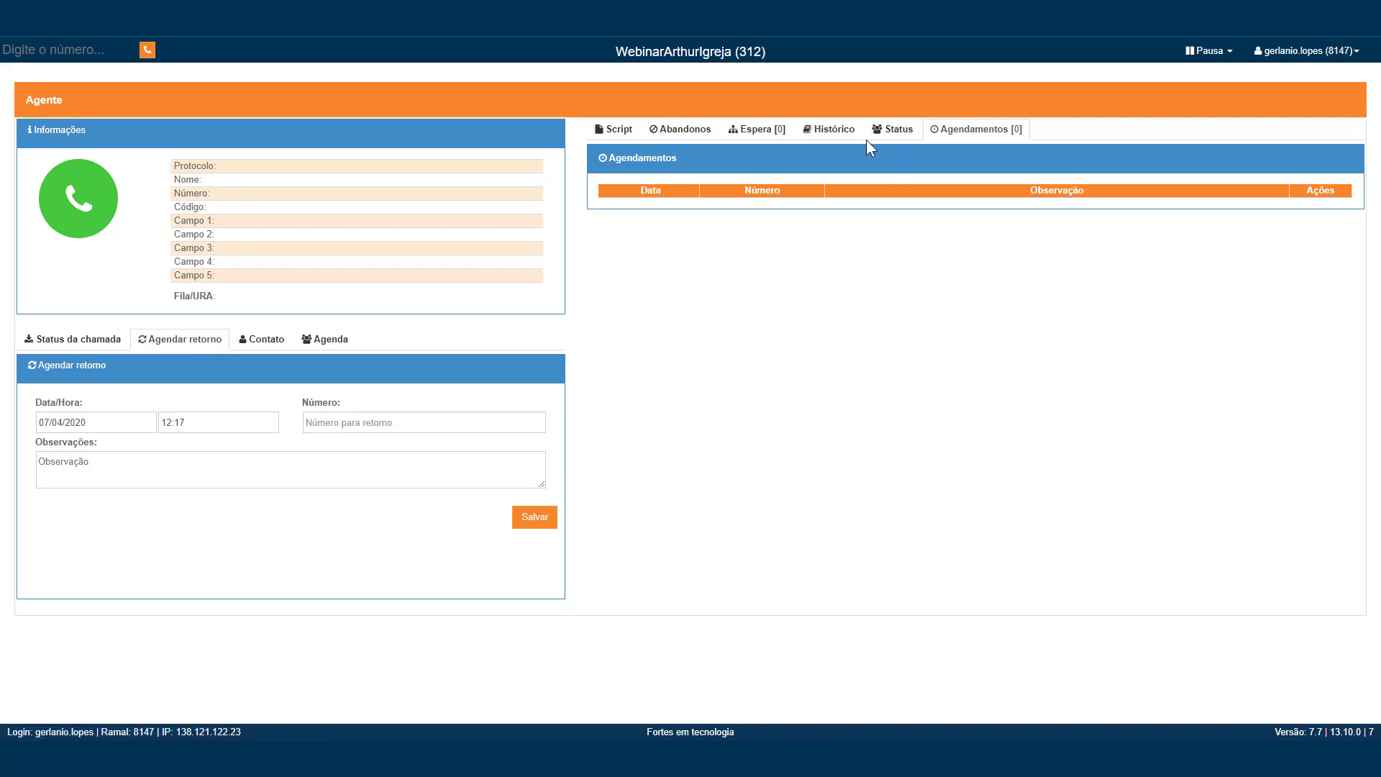
Step: Pause the agent for Almoço, end the pause, and focus the Digite o número field
left_click(1211, 50)
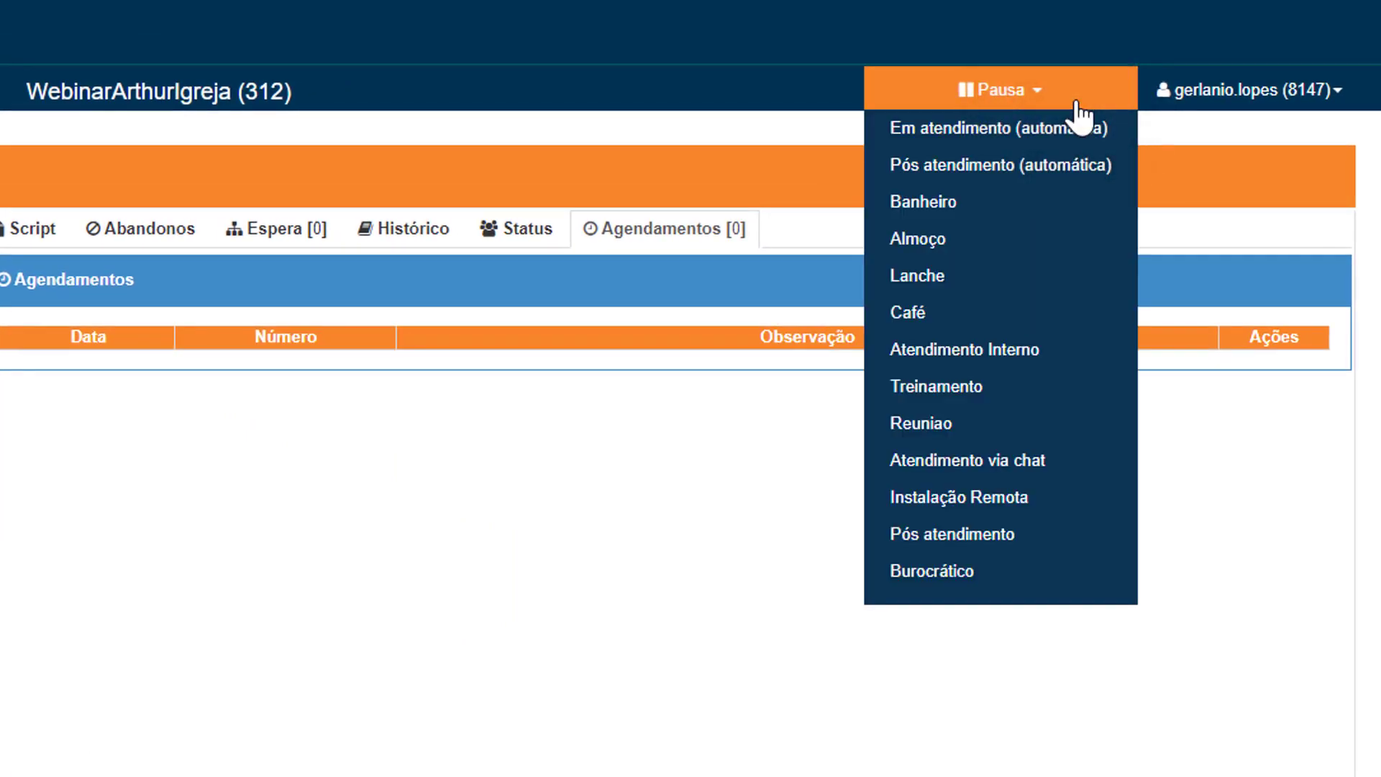
left_click(1011, 239)
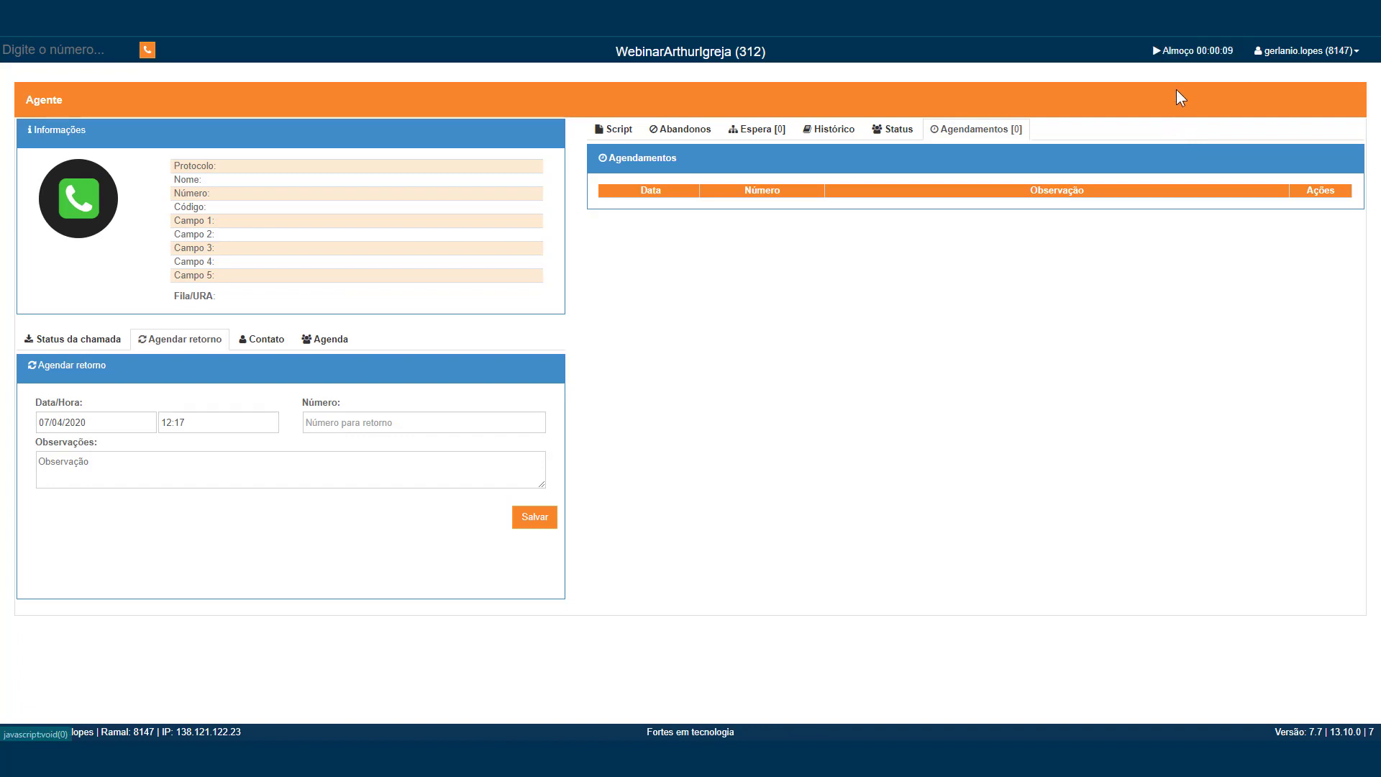
left_click(1189, 56)
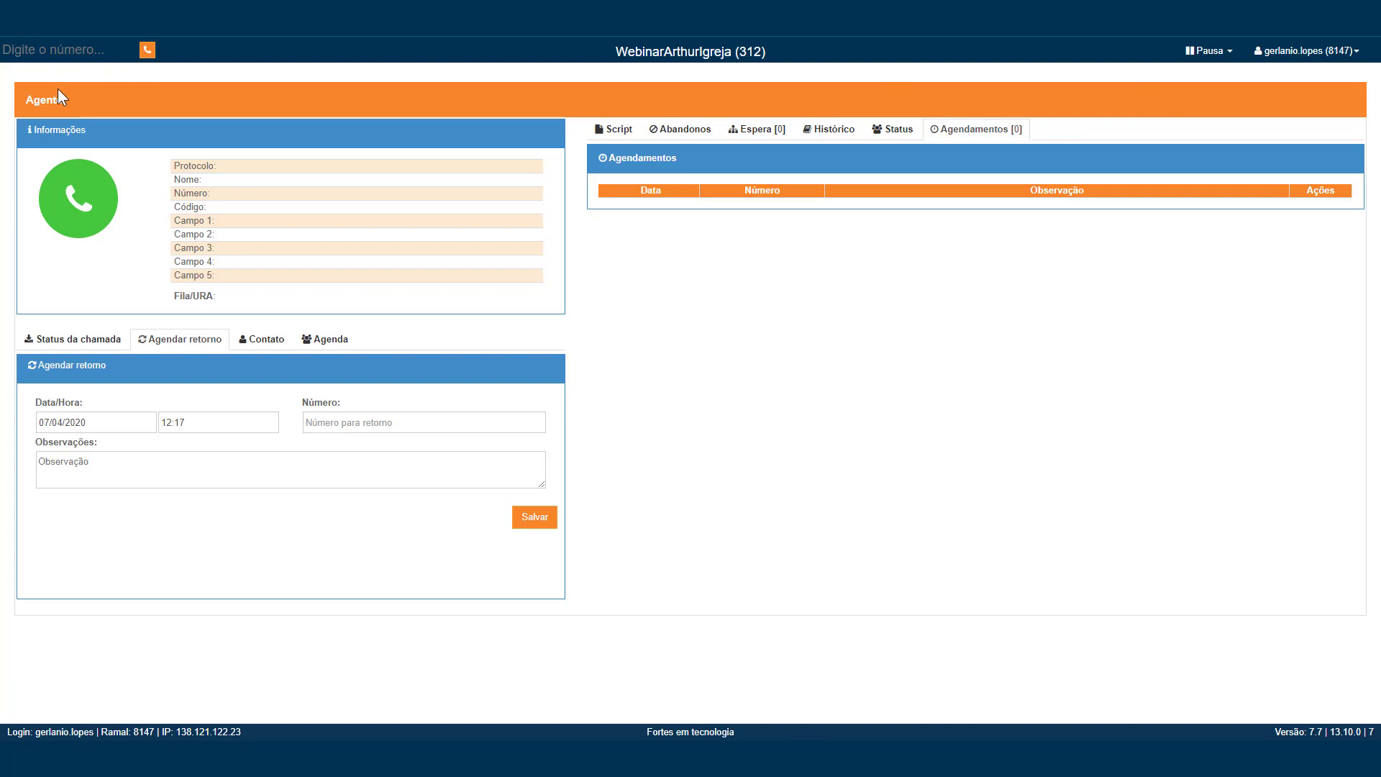
left_click(42, 50)
Step: Move the MicroSIP window right, key 2546 on its keypad, then return to the panel's dial field
key("alt+Tab")
left_click_drag(472, 194, 975, 248)
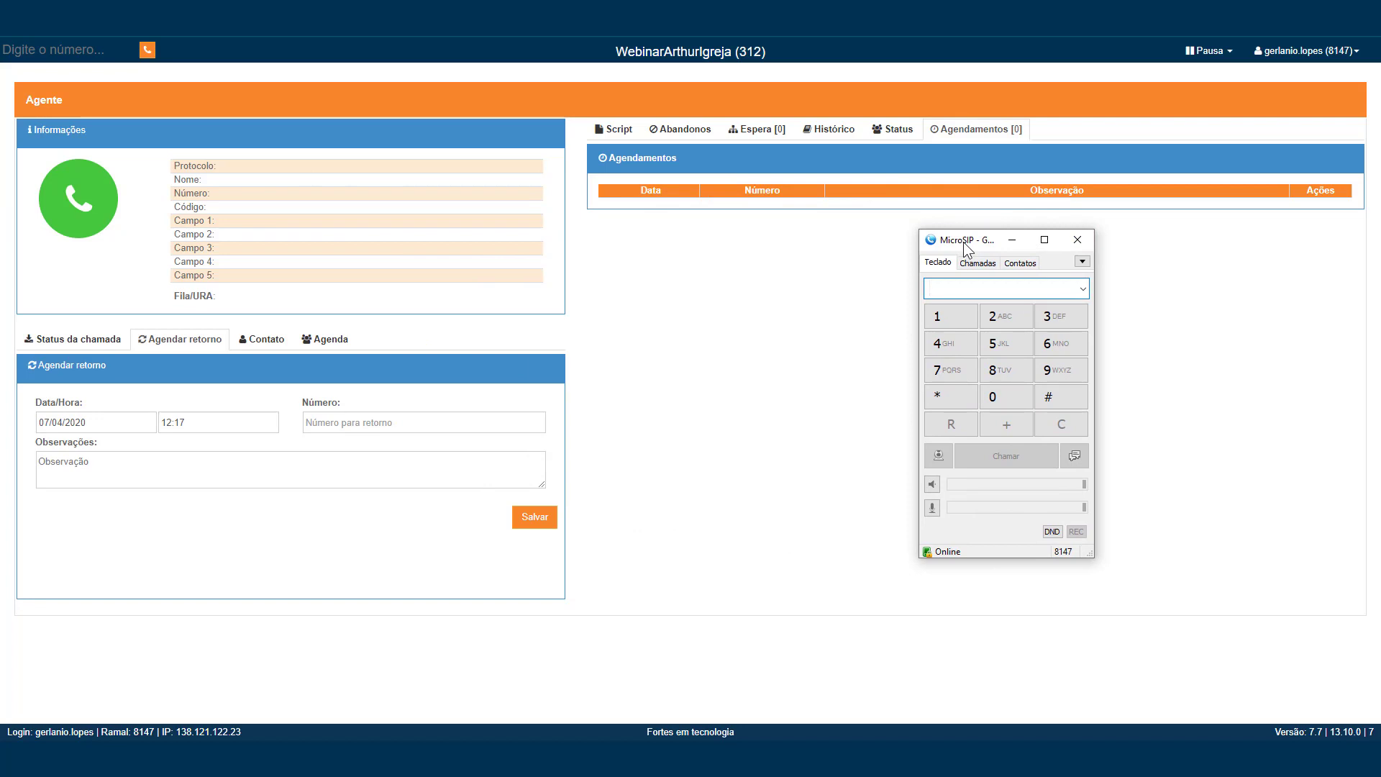
left_click_drag(964, 242, 958, 259)
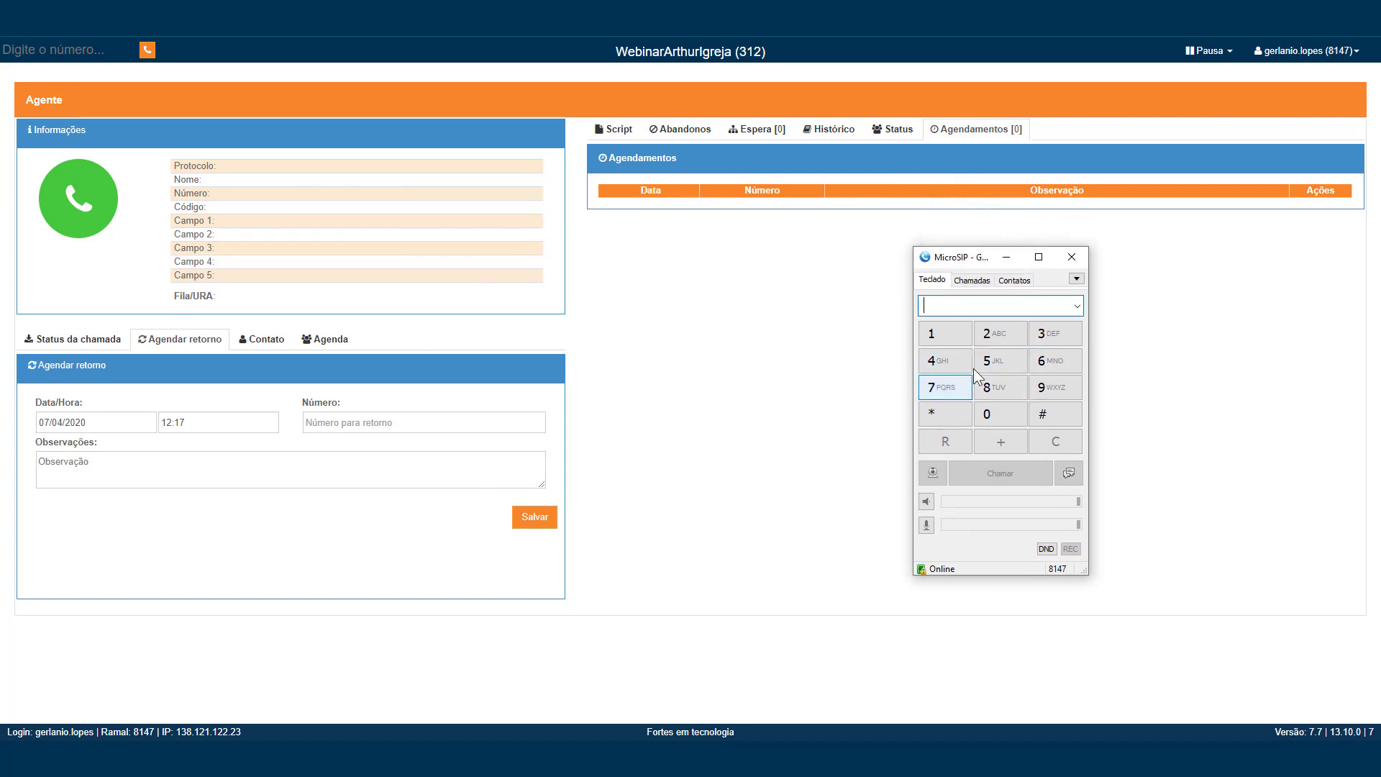
left_click(1012, 333)
left_click(1003, 368)
left_click(961, 367)
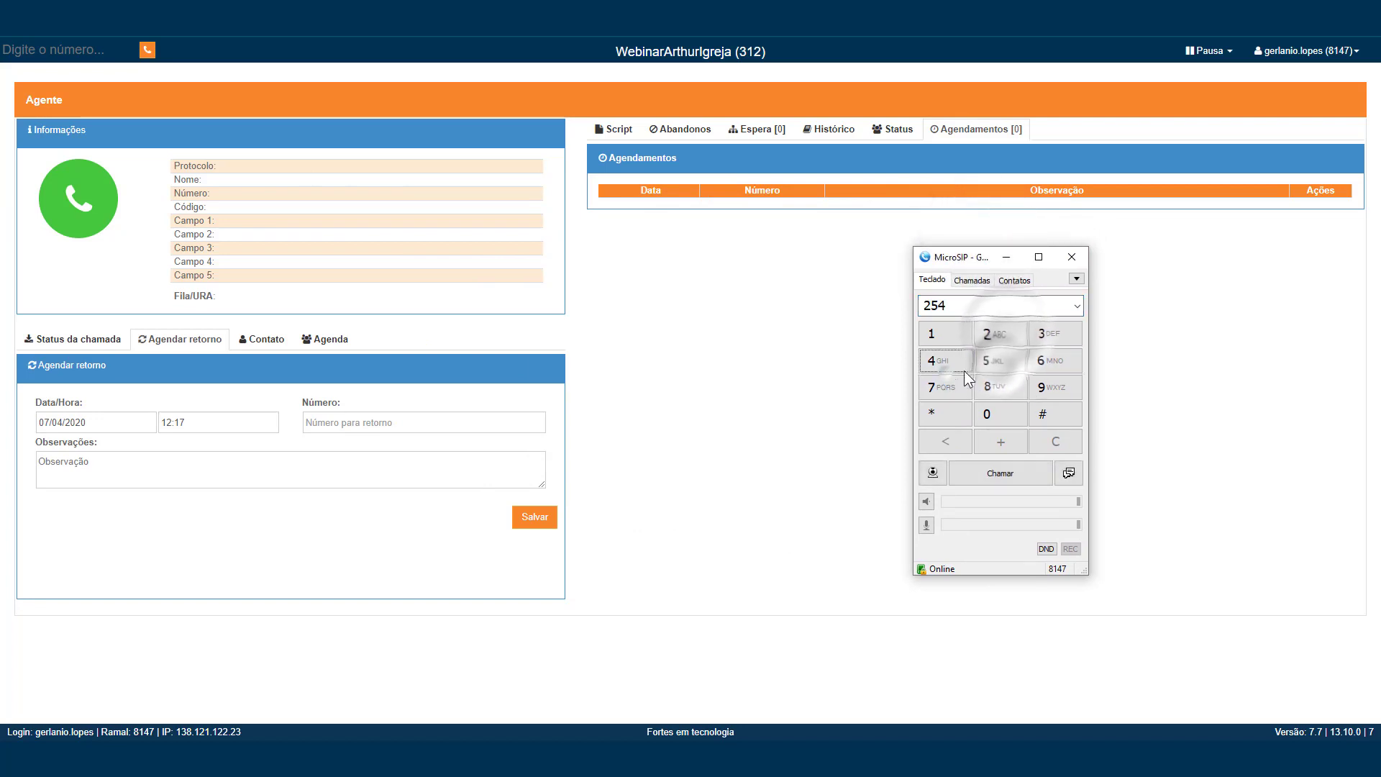
left_click(1053, 362)
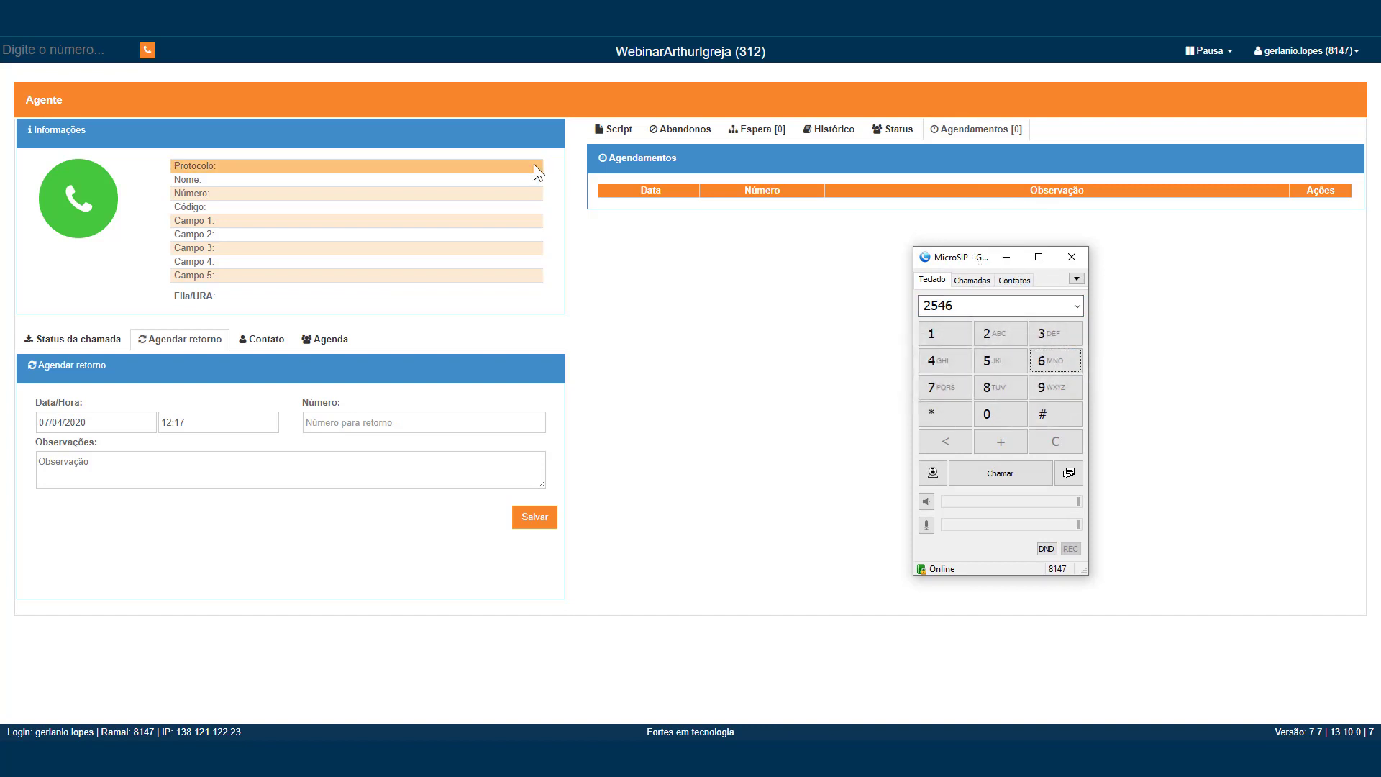
left_click(56, 48)
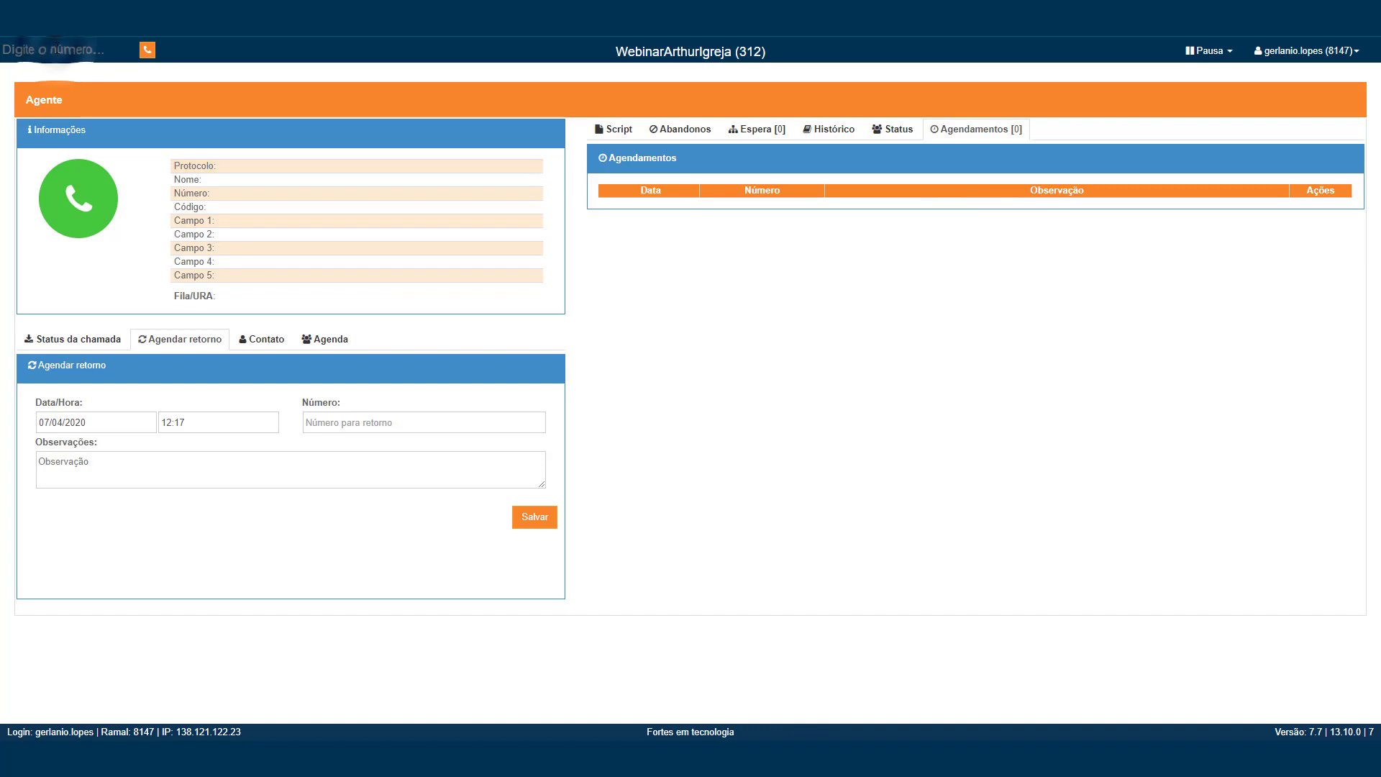
Step: Enter 88088 as the number to dial and bring back the Script tab
type("88088")
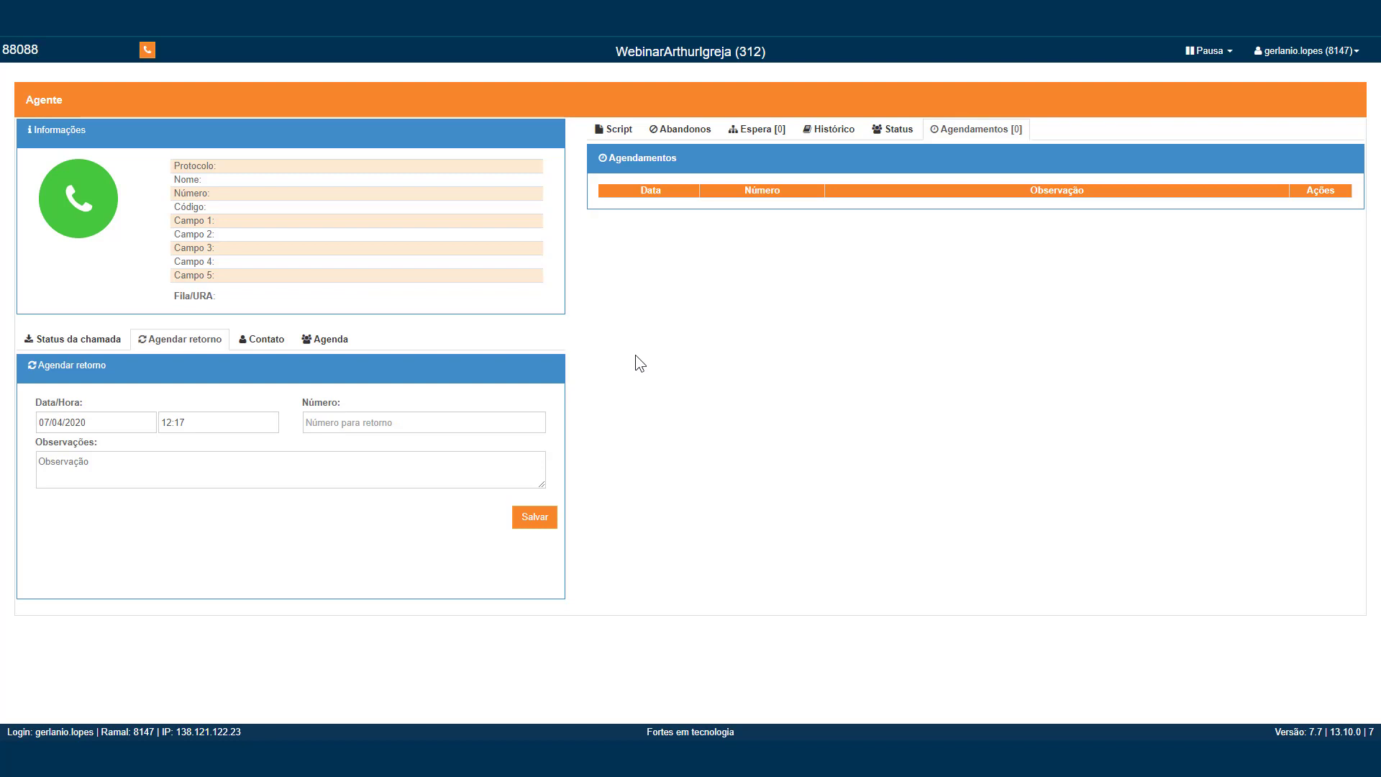
left_click(611, 133)
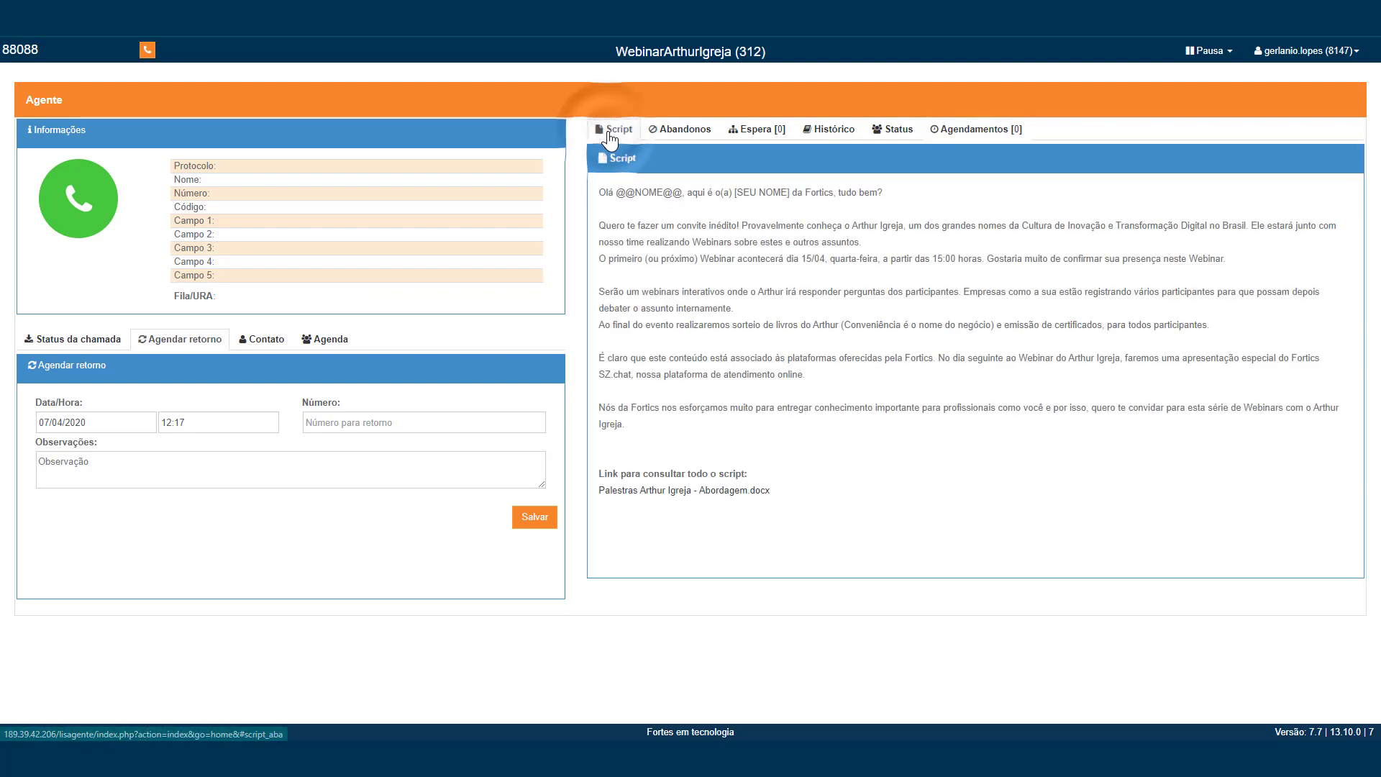